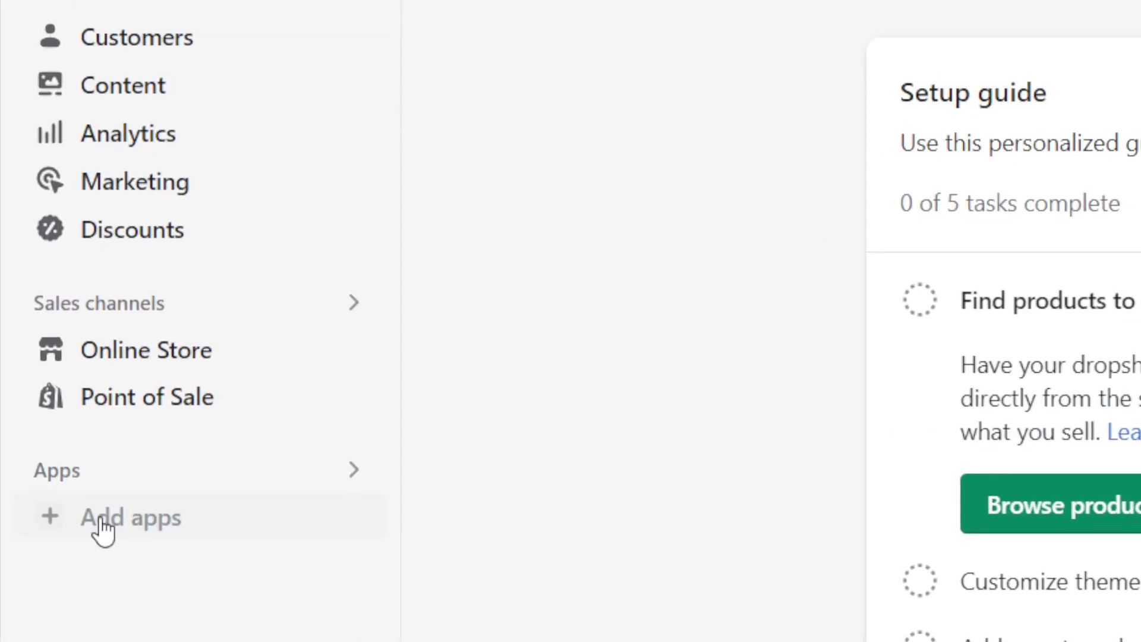
- Open the full Shopify App Store from the suggested apps panel
click(43, 395)
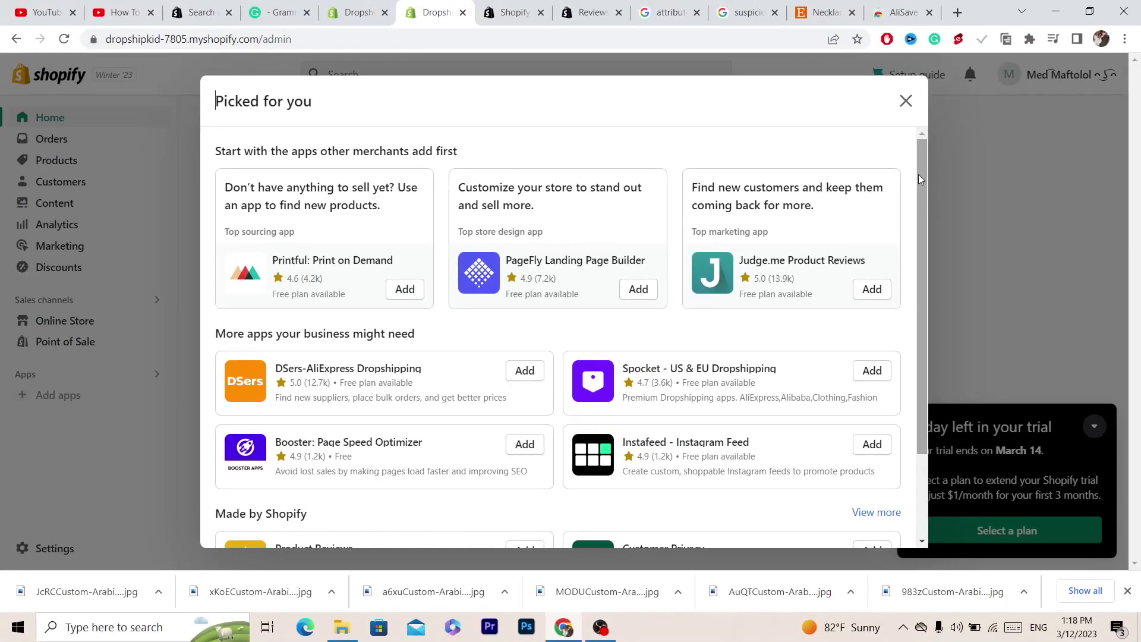
scroll(921, 179, down, 2)
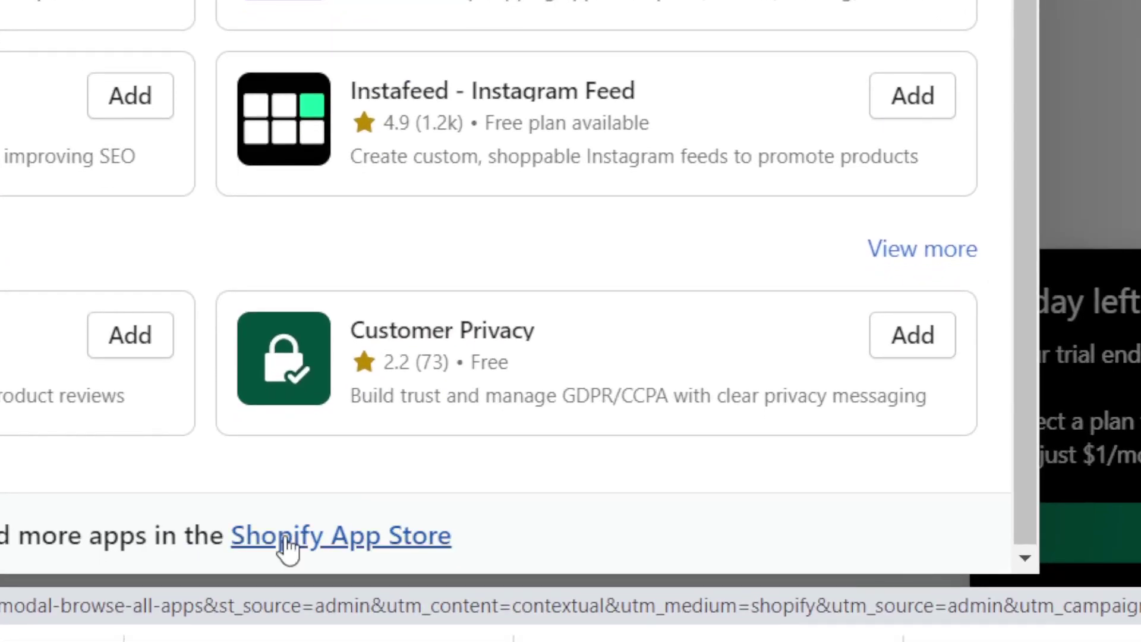
click(302, 538)
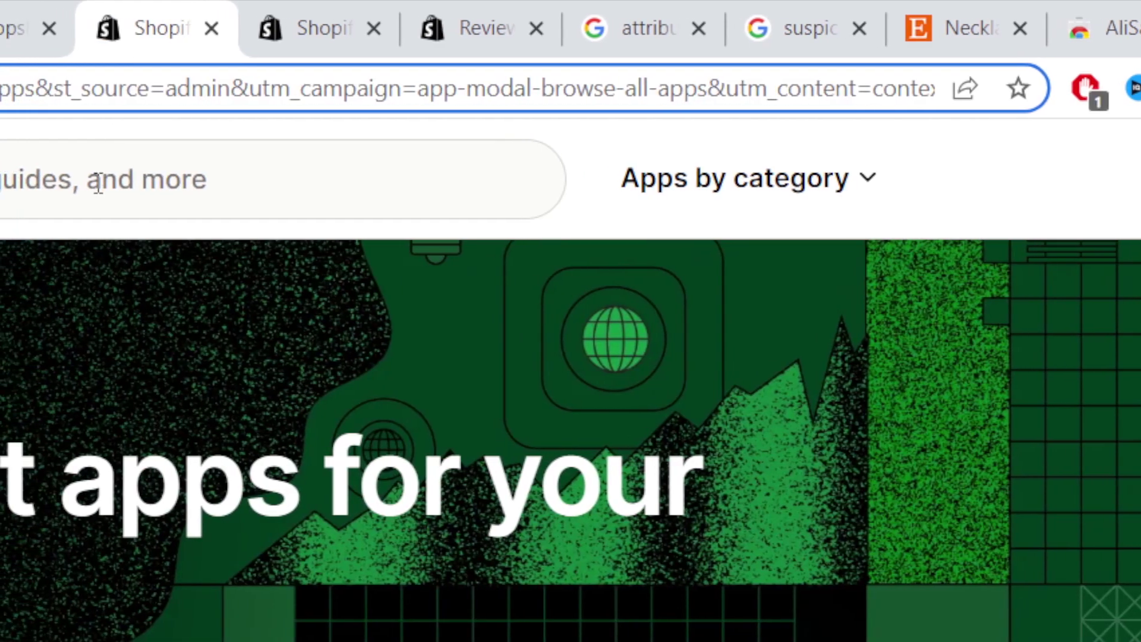
- Search the app store for 'fraud Filter' and scroll through the 202 app results
click(57, 181)
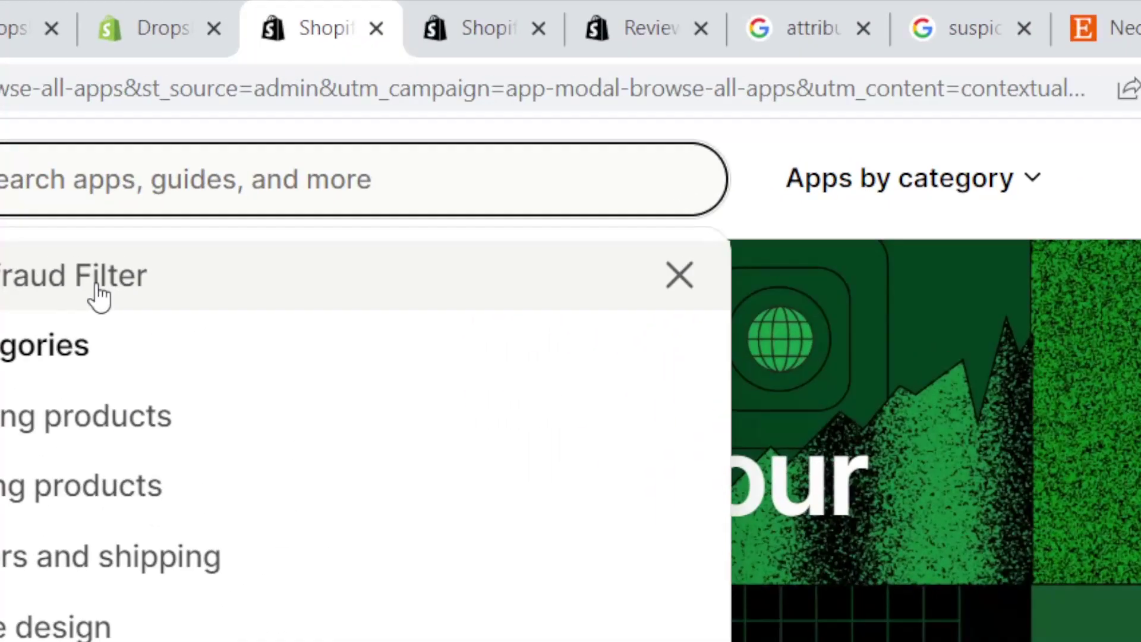
click(376, 132)
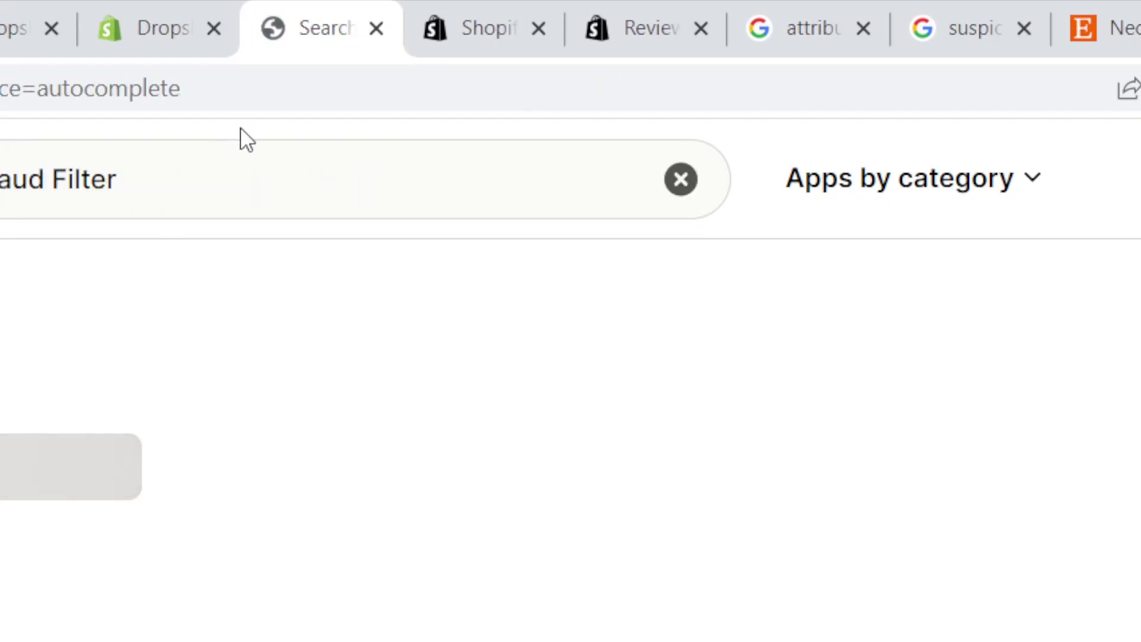
click(353, 93)
triple_click(98, 210)
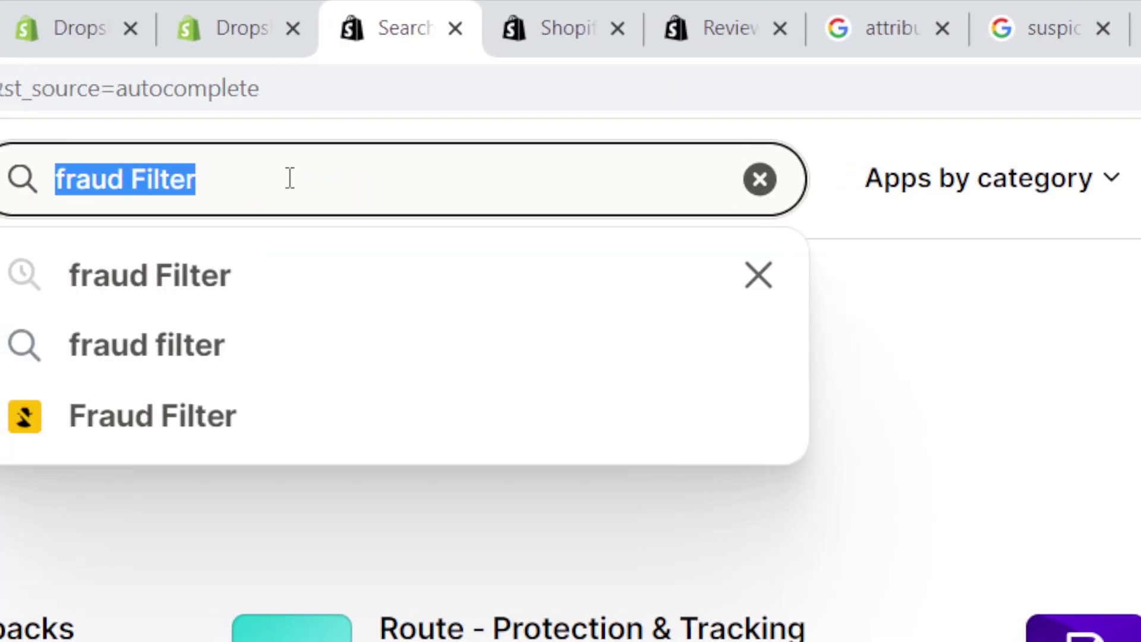
click(290, 178)
scroll(143, 514, down, 5)
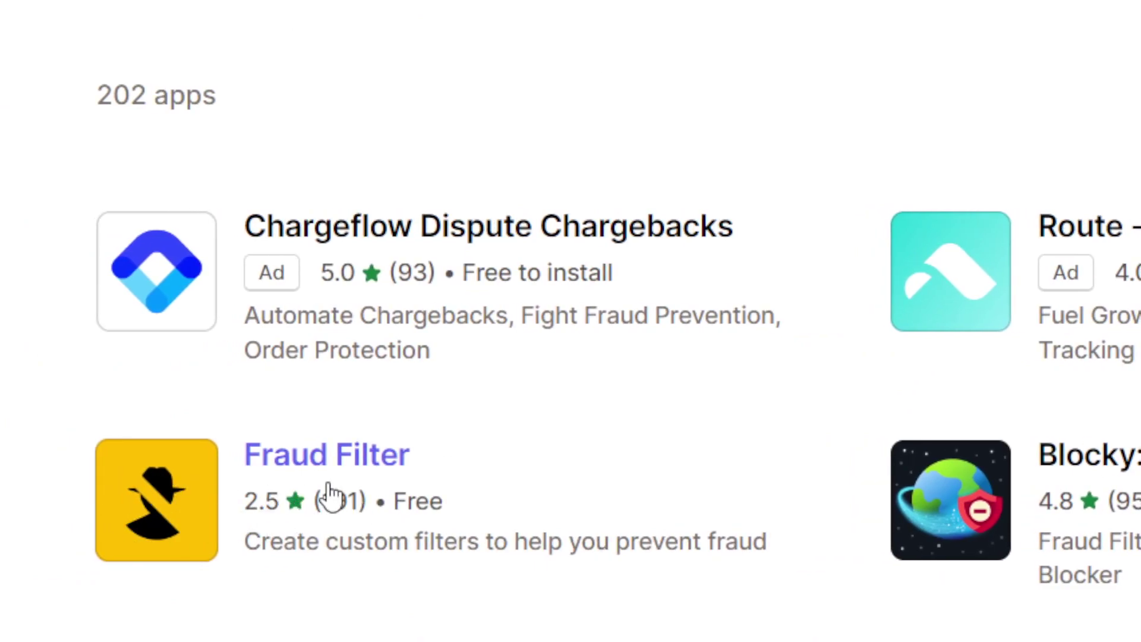
- Open the Fraud Filter listing, free, rated 2.5 with 191 reviews, by Shopify
click(135, 494)
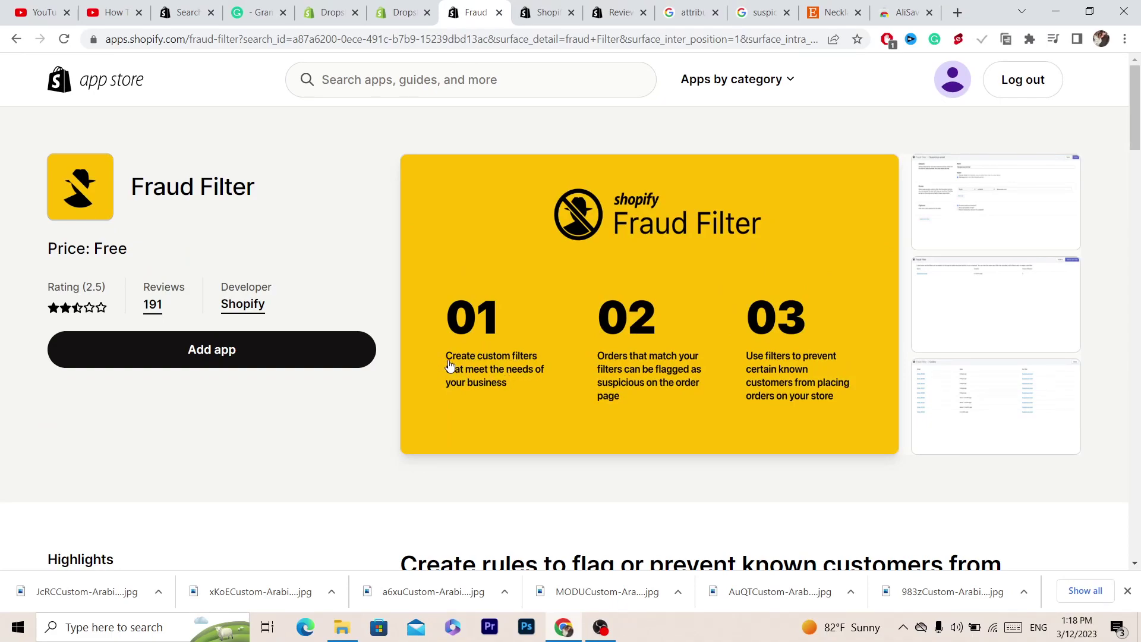
drag(447, 364, 520, 383)
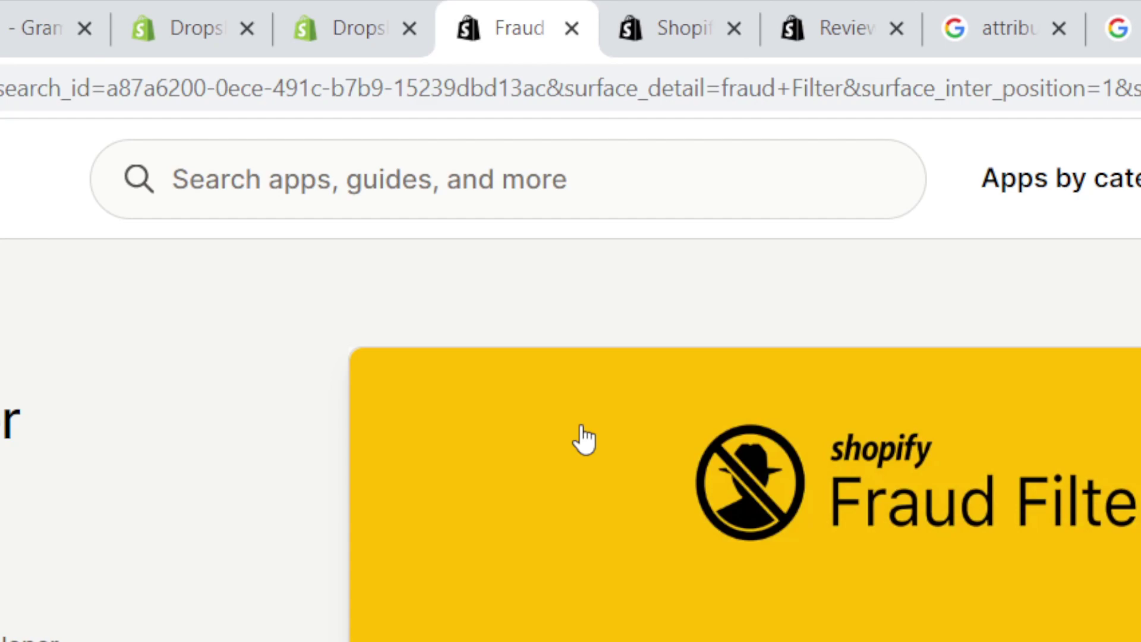
- Go to the Fraud Filter reviews and highlight the five-star review's text on blocking customers
click(644, 9)
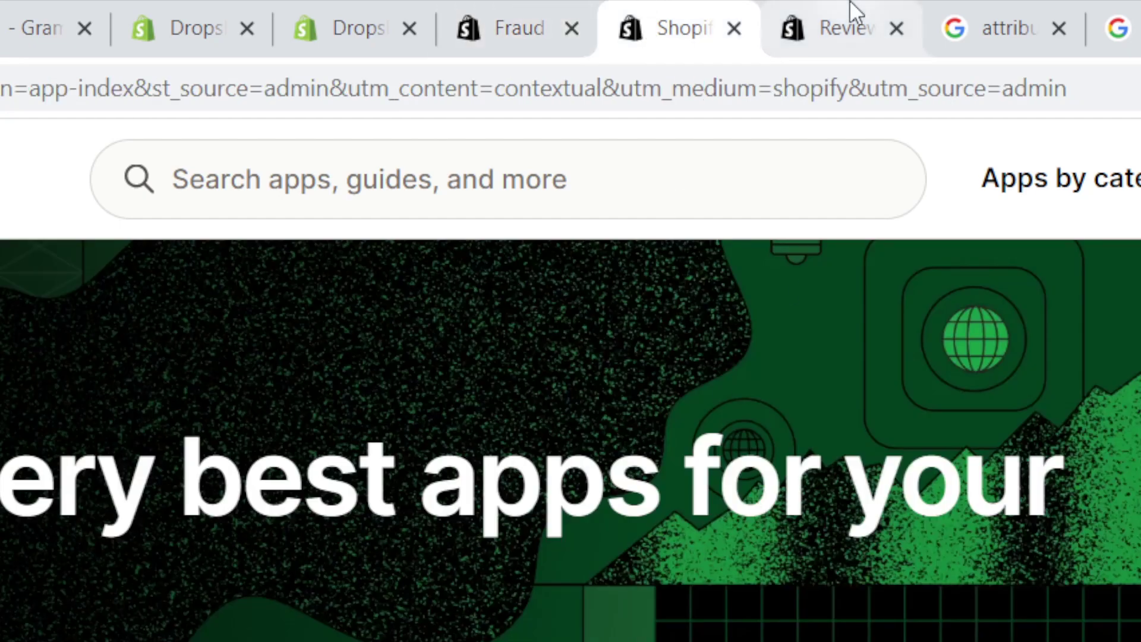
click(850, 17)
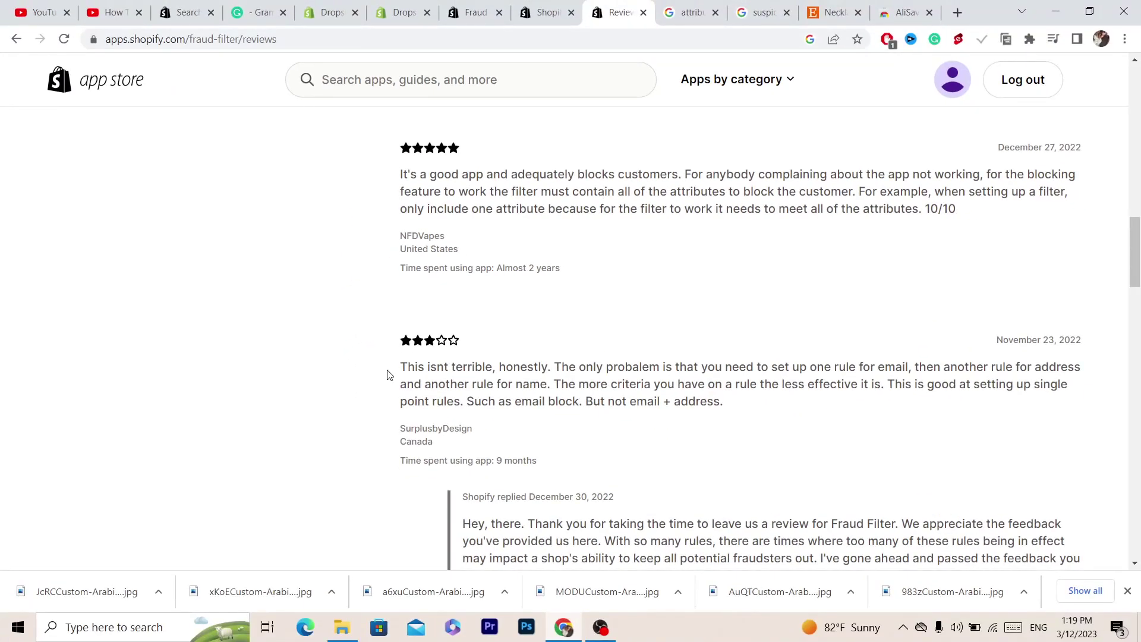
drag(394, 173, 535, 200)
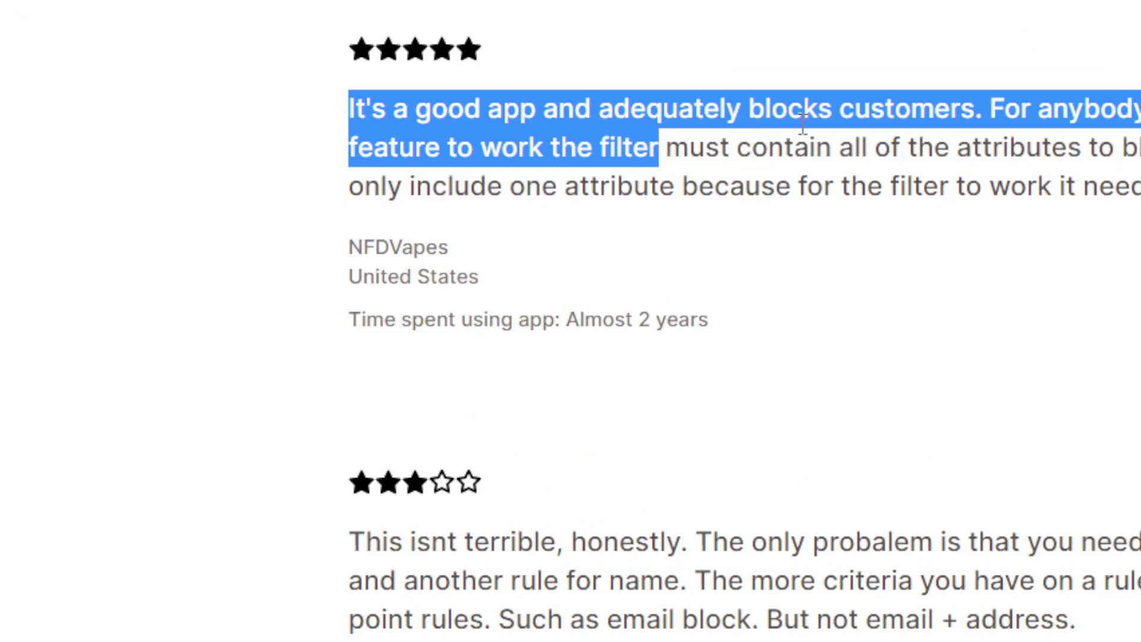
double_click(790, 109)
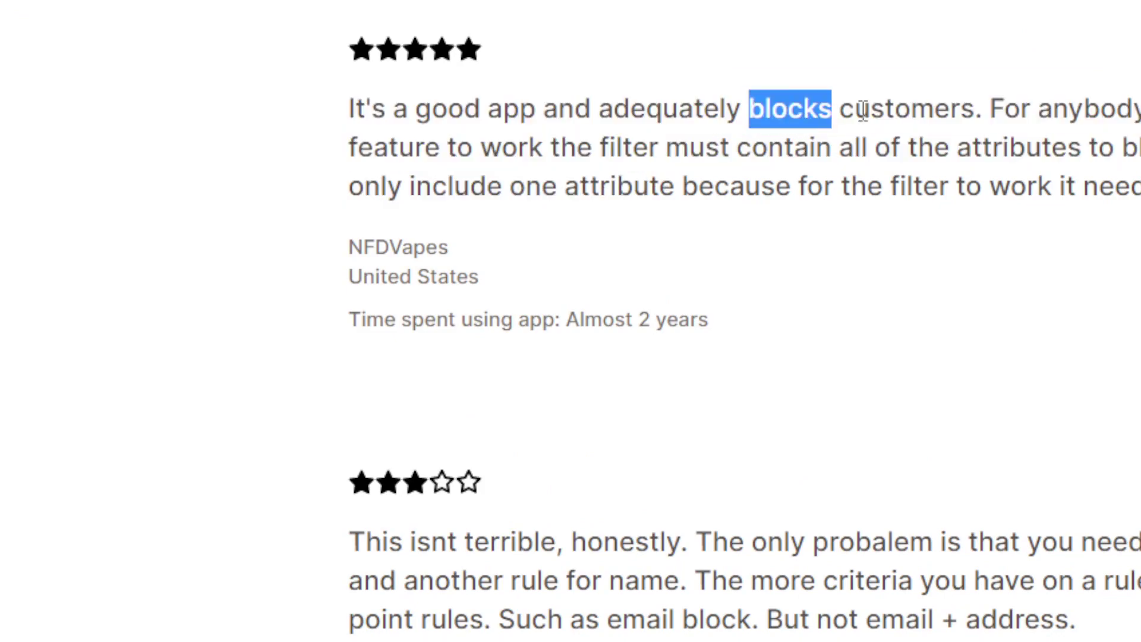
drag(790, 109, 1046, 109)
click(1046, 109)
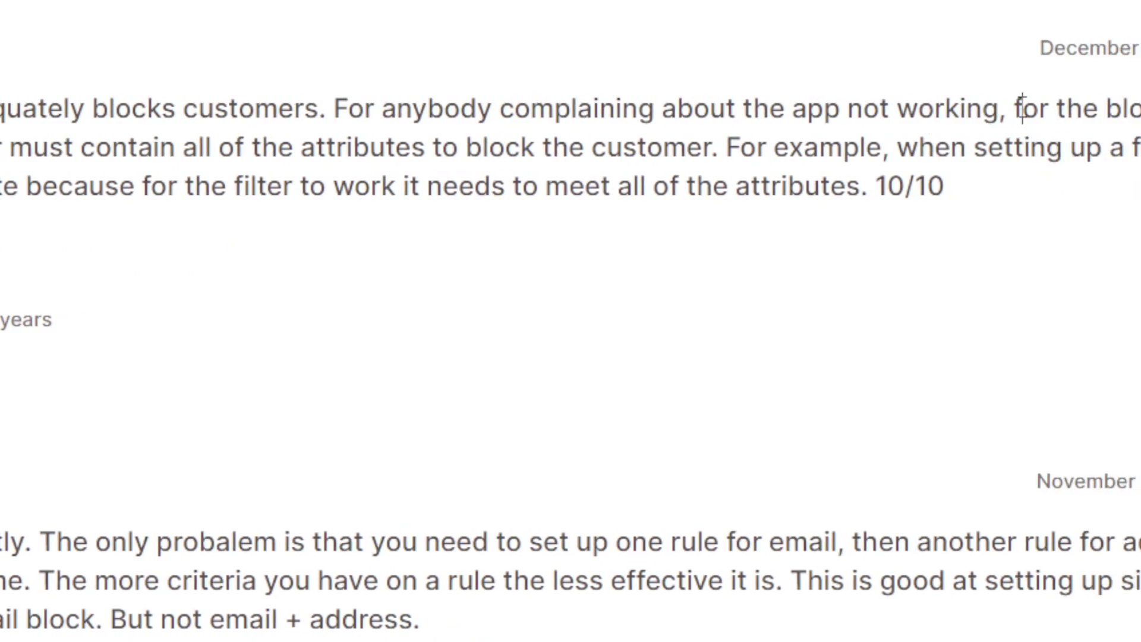
- Highlight the review passage explaining filter attributes, from 'For example, when setting' to '10/10'
drag(1021, 109, 1096, 184)
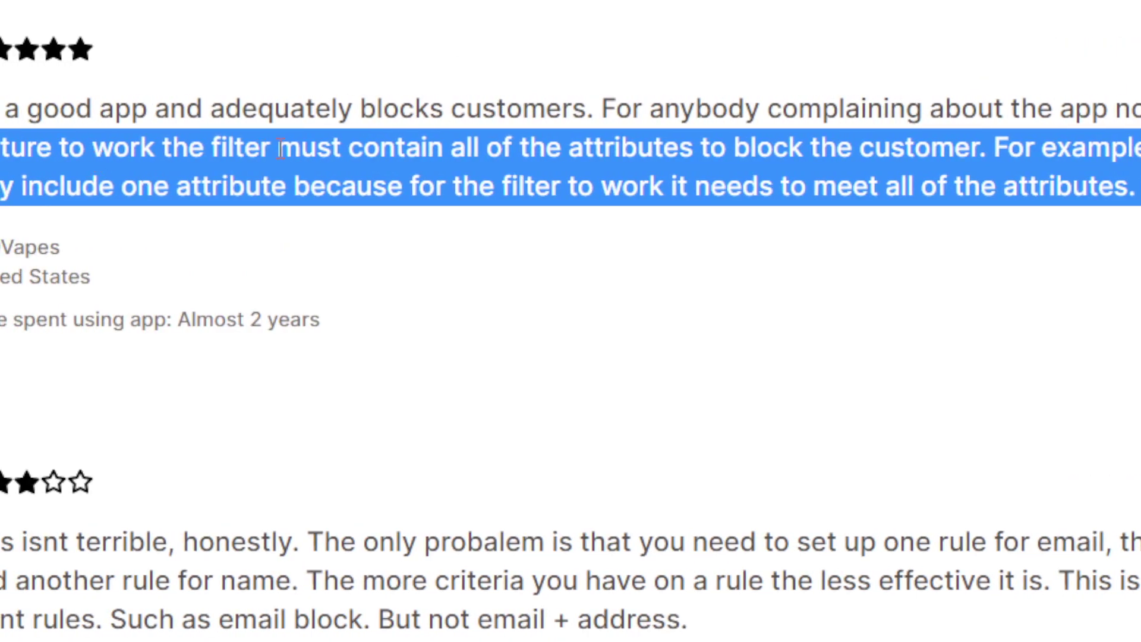
click(281, 148)
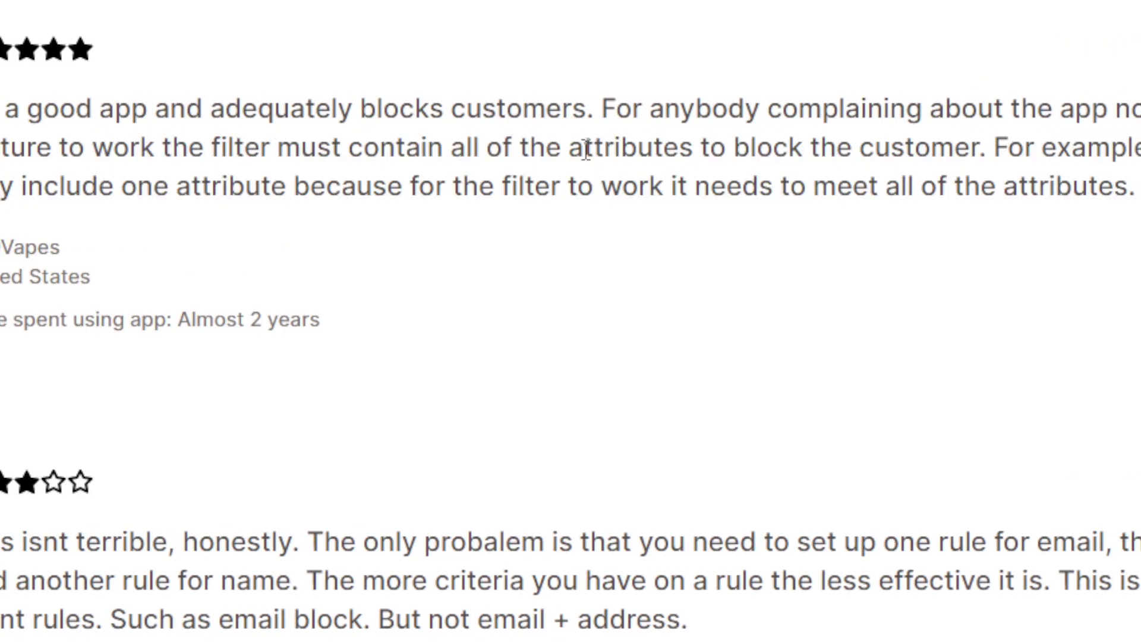
drag(748, 154, 1140, 160)
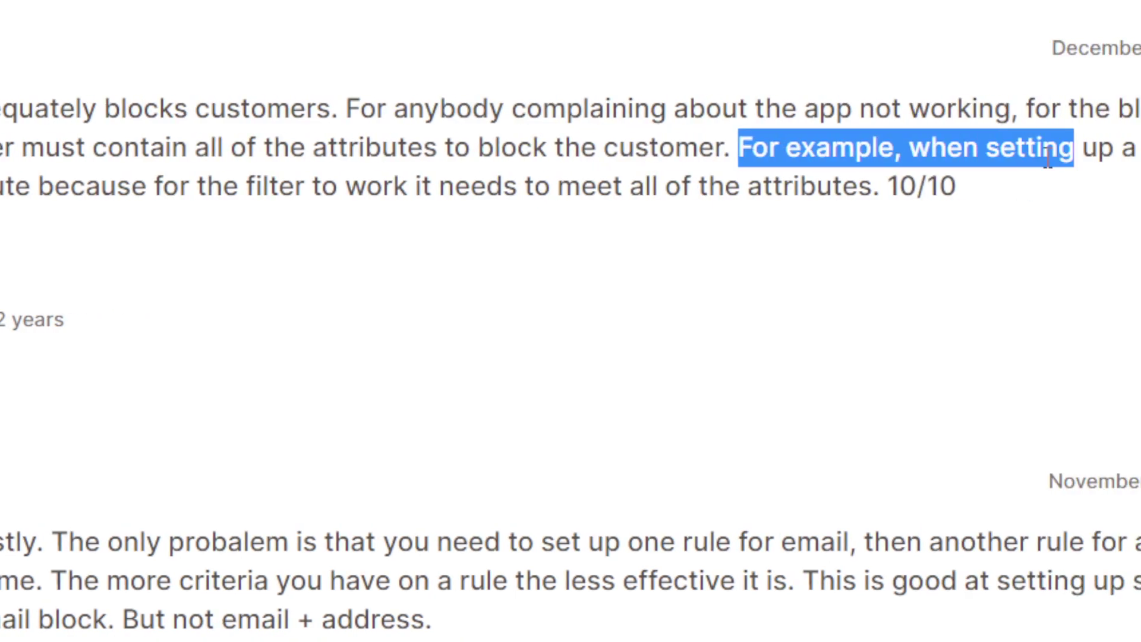
drag(1047, 158, 1045, 186)
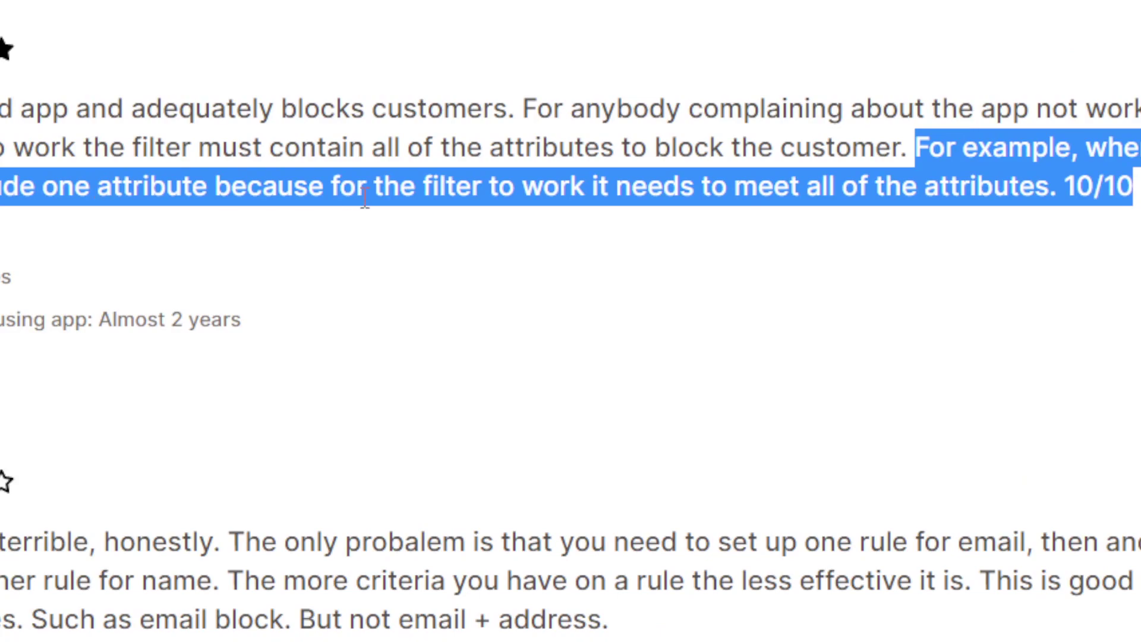
click(365, 198)
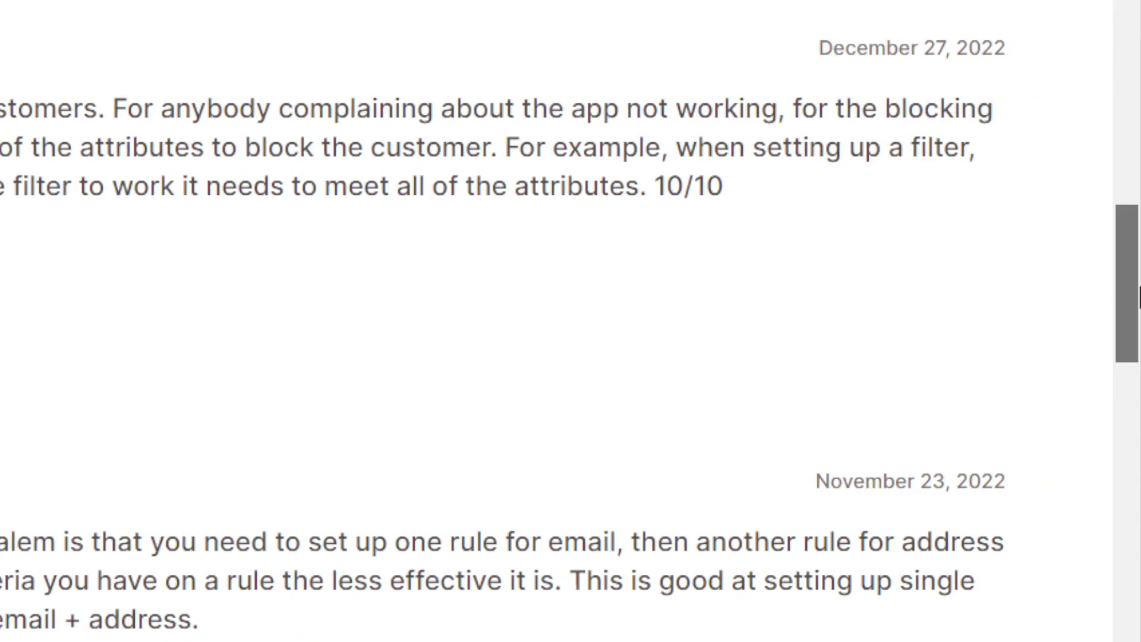
scroll(1133, 259, up, 5)
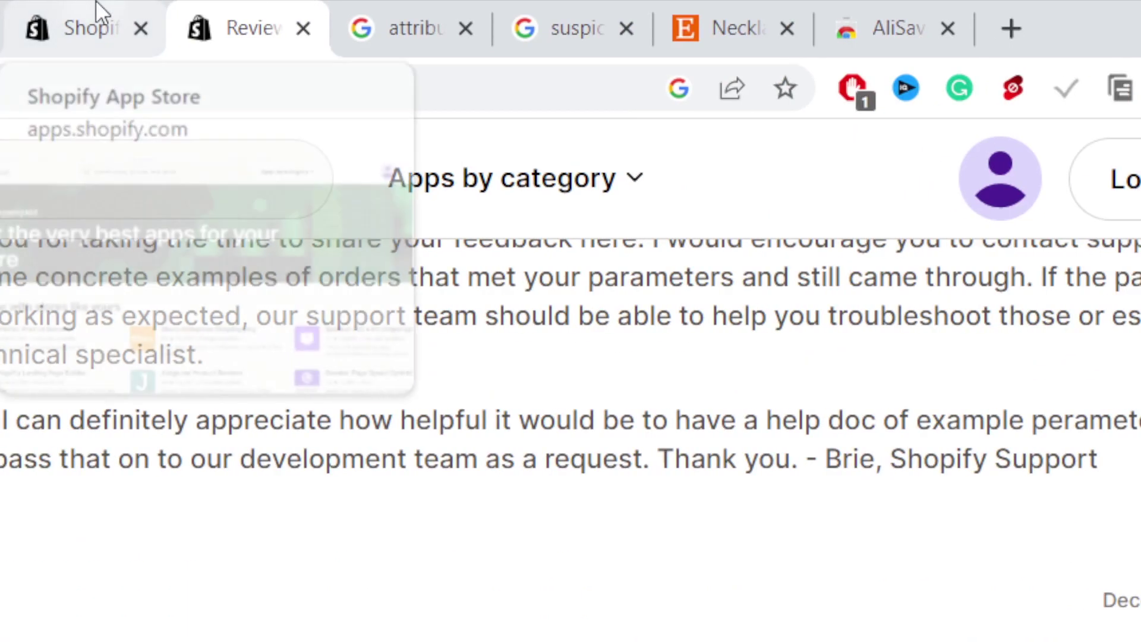
- Add and install Fraud Filter from its app page into the store
click(97, 6)
click(97, 8)
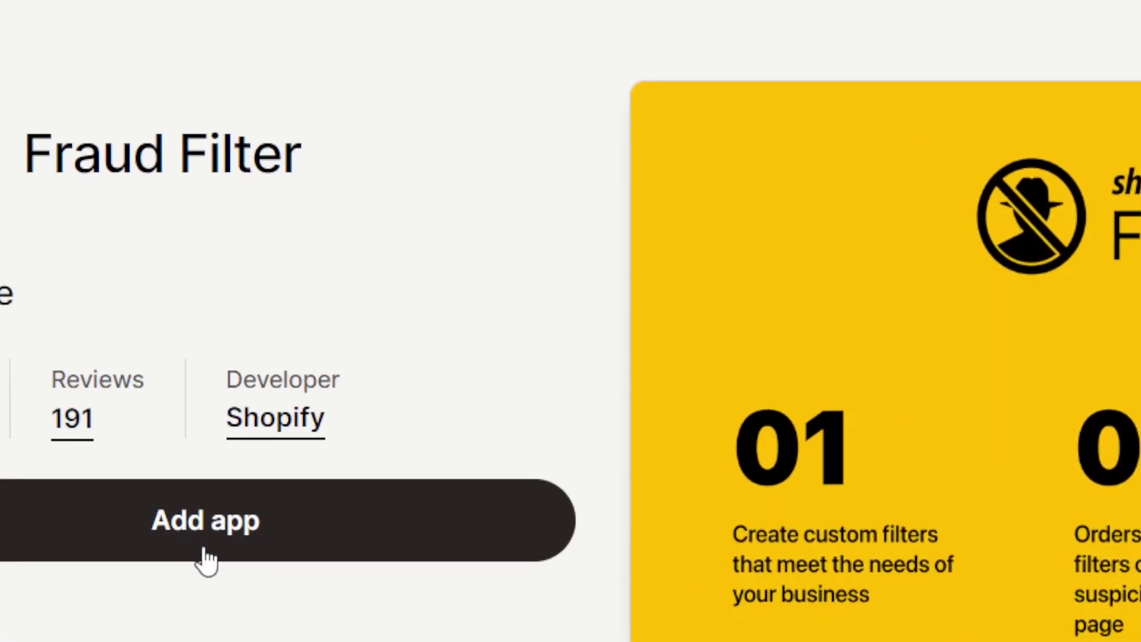
click(206, 558)
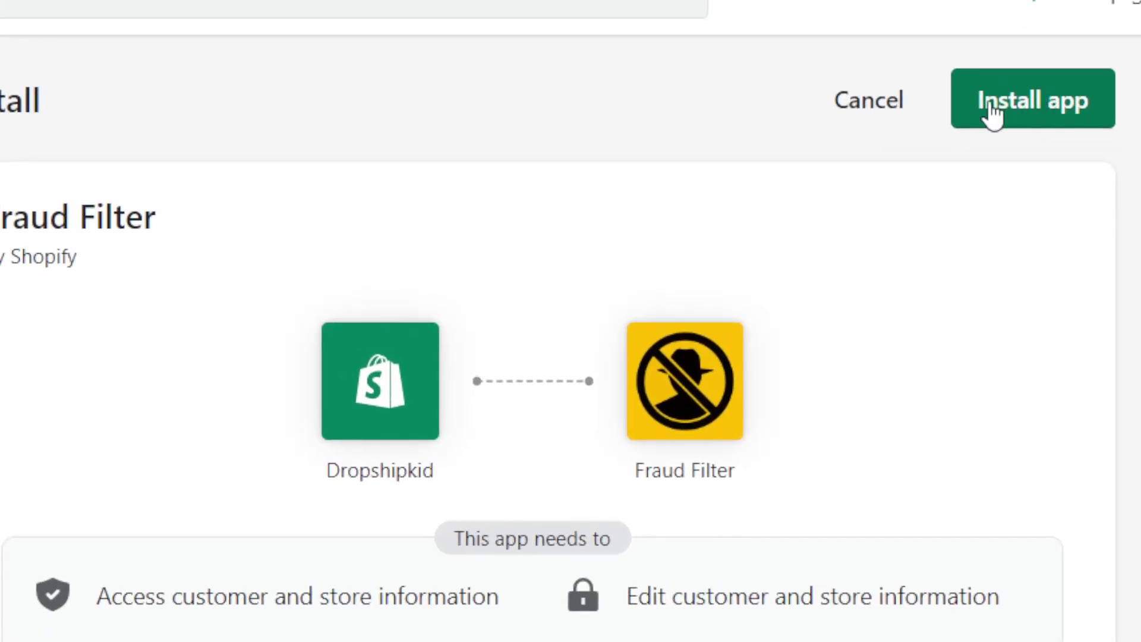
click(1058, 106)
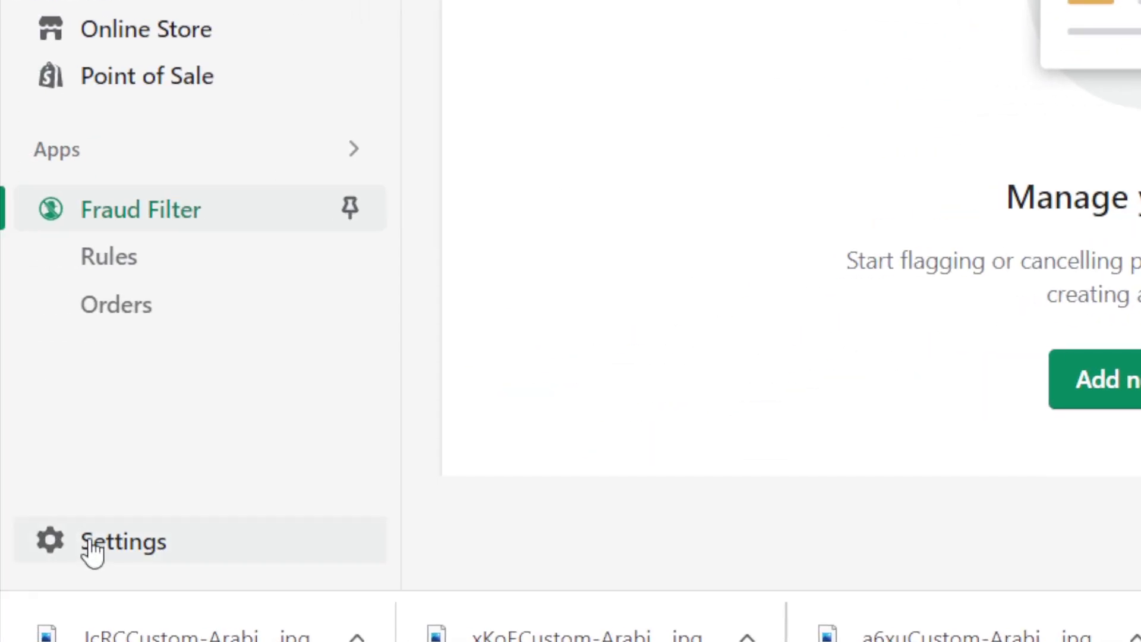
- Open Fraud Filter's details under Settings > Apps and sales channels and close the setup guide
click(91, 545)
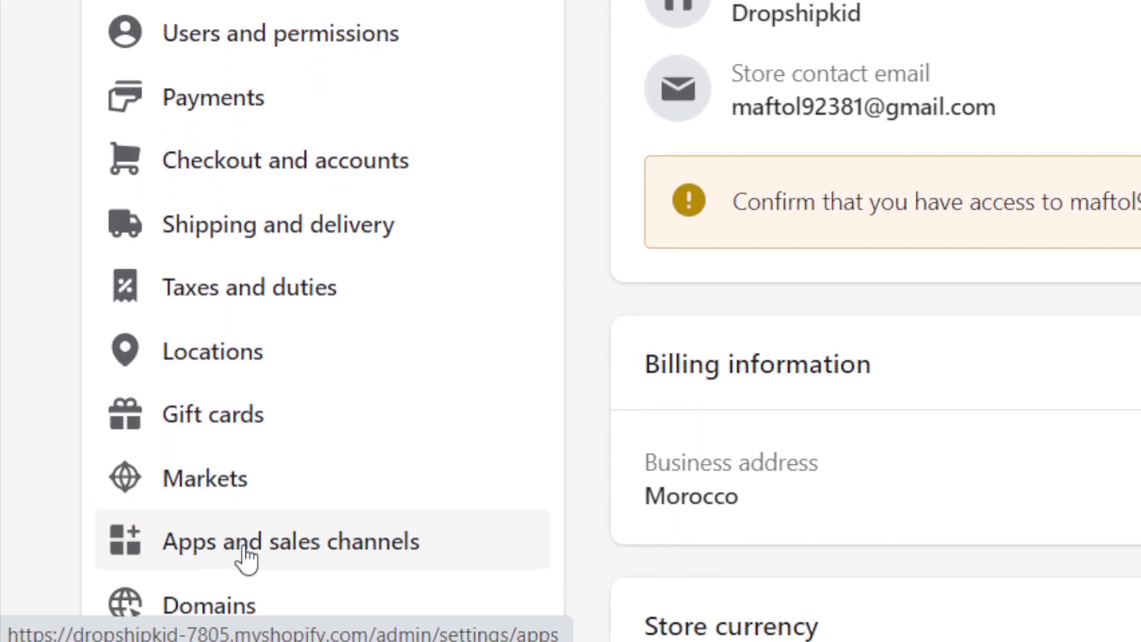
click(266, 551)
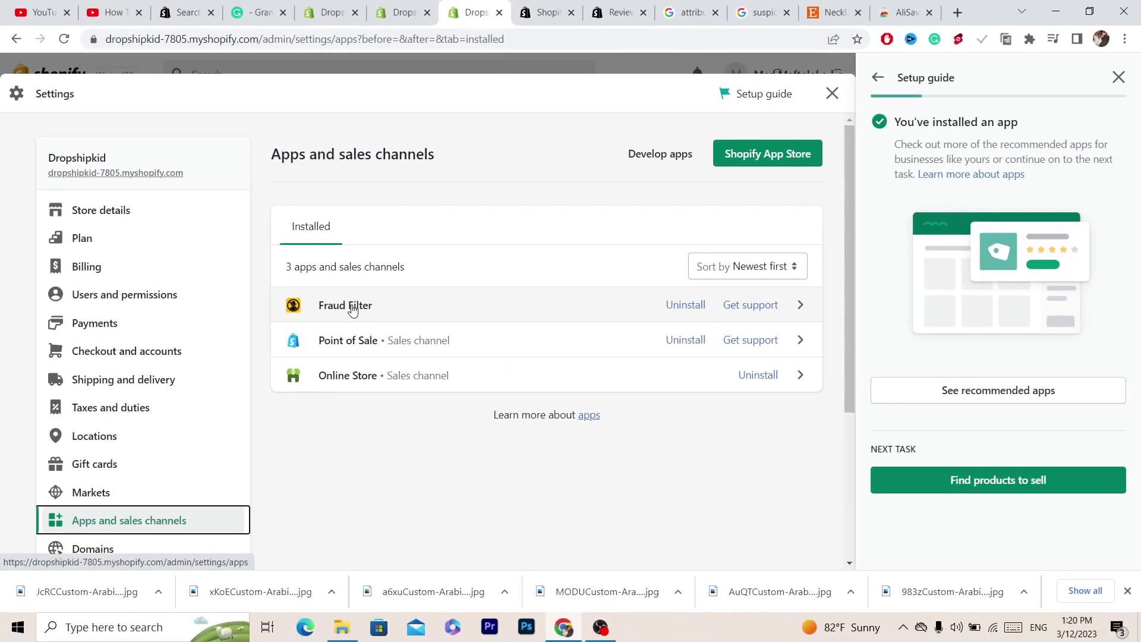
click(352, 307)
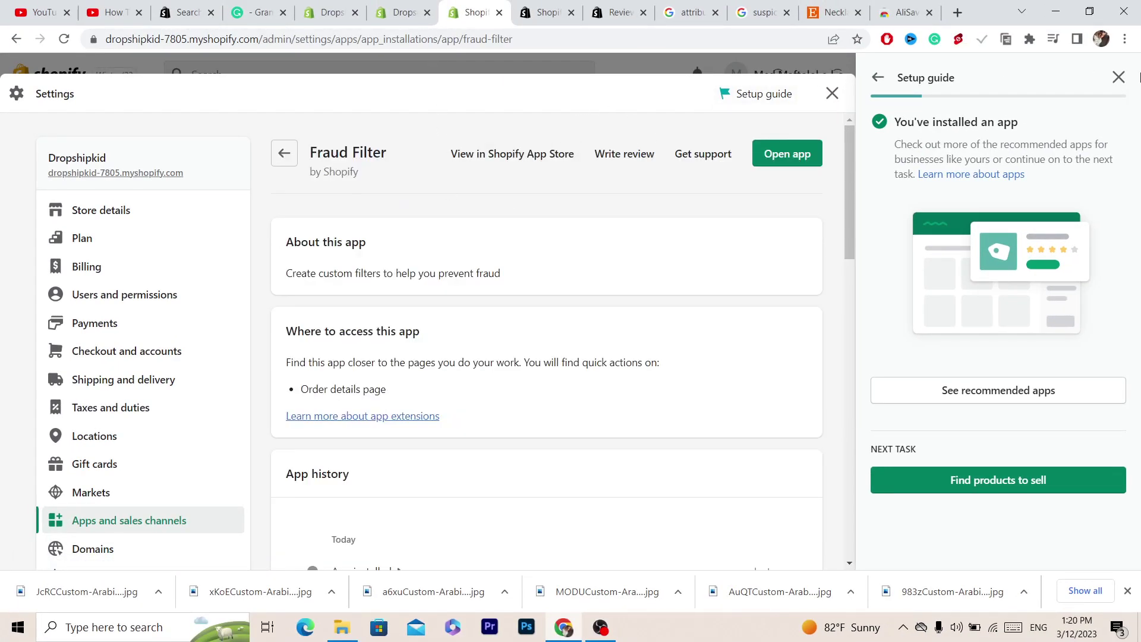
click(1118, 78)
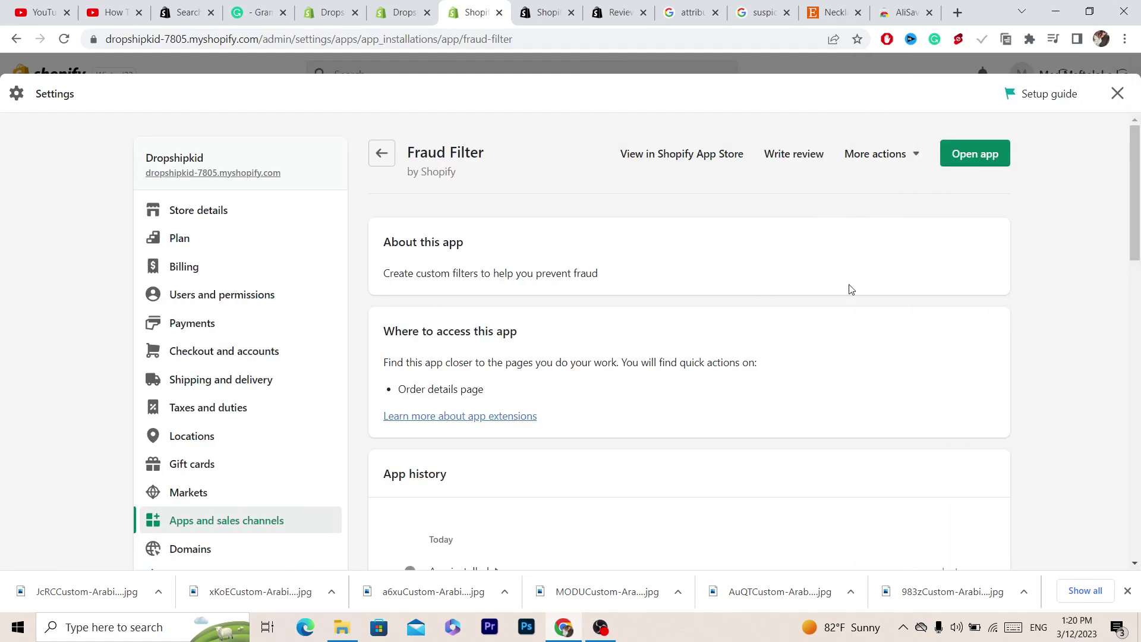
drag(1137, 205, 1138, 321)
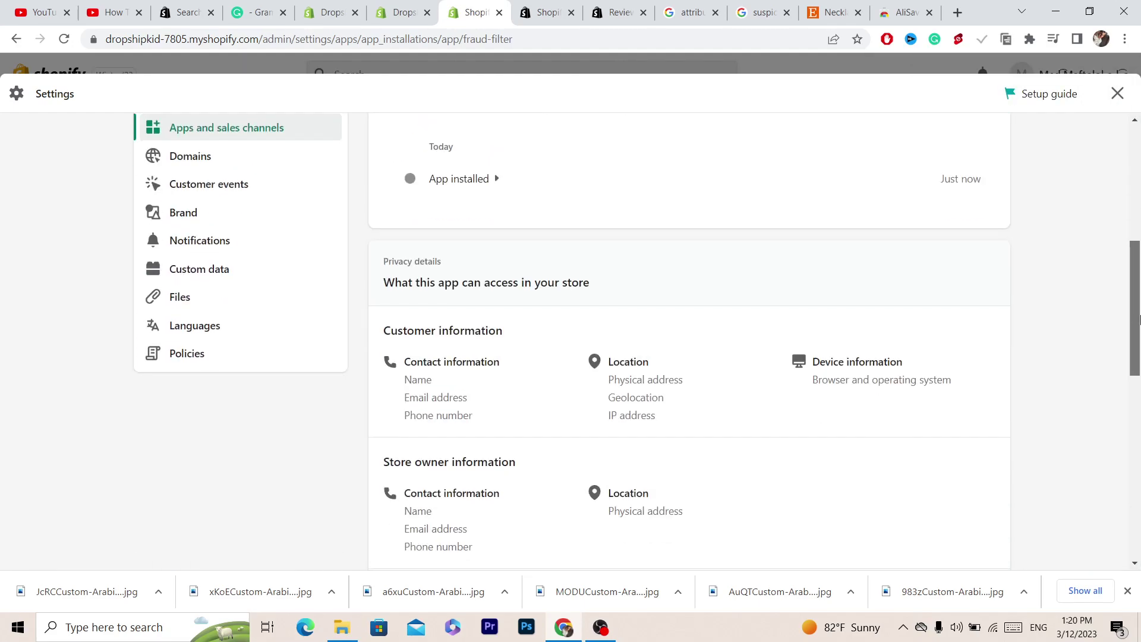
scroll(1139, 321, up, 6)
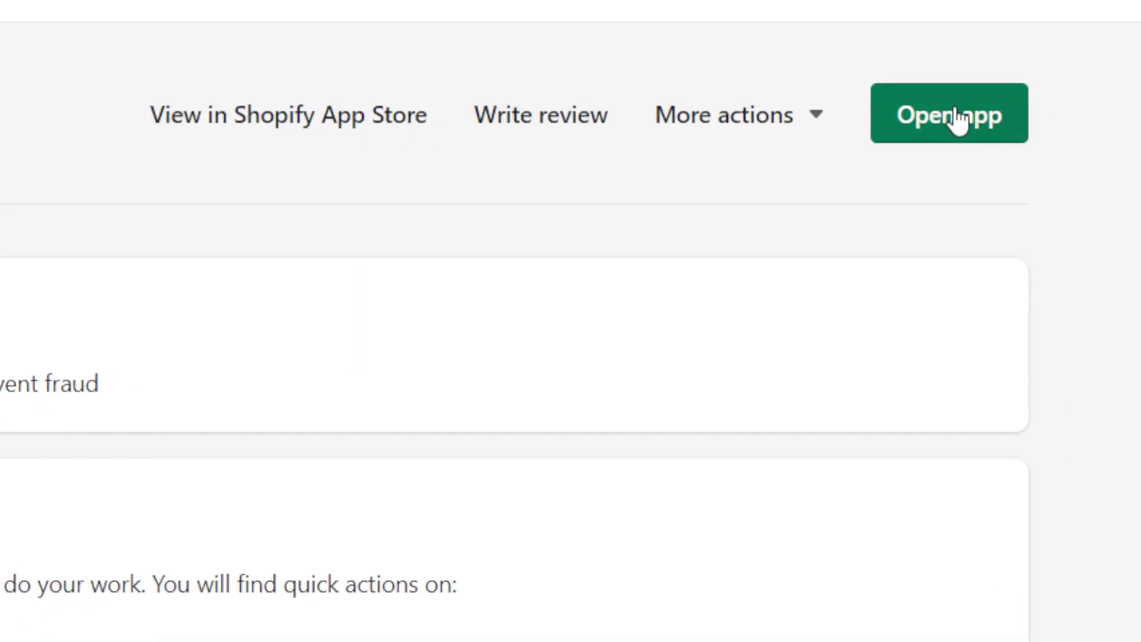
- Launch Fraud Filter, start a new filter, and read through the Details description
click(958, 113)
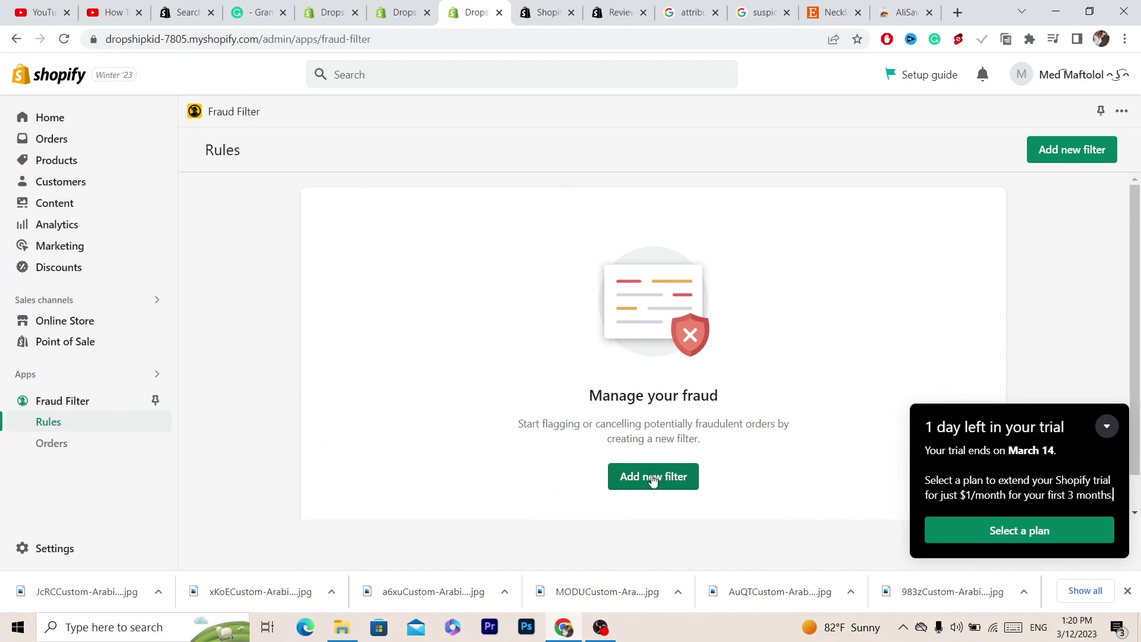
click(653, 481)
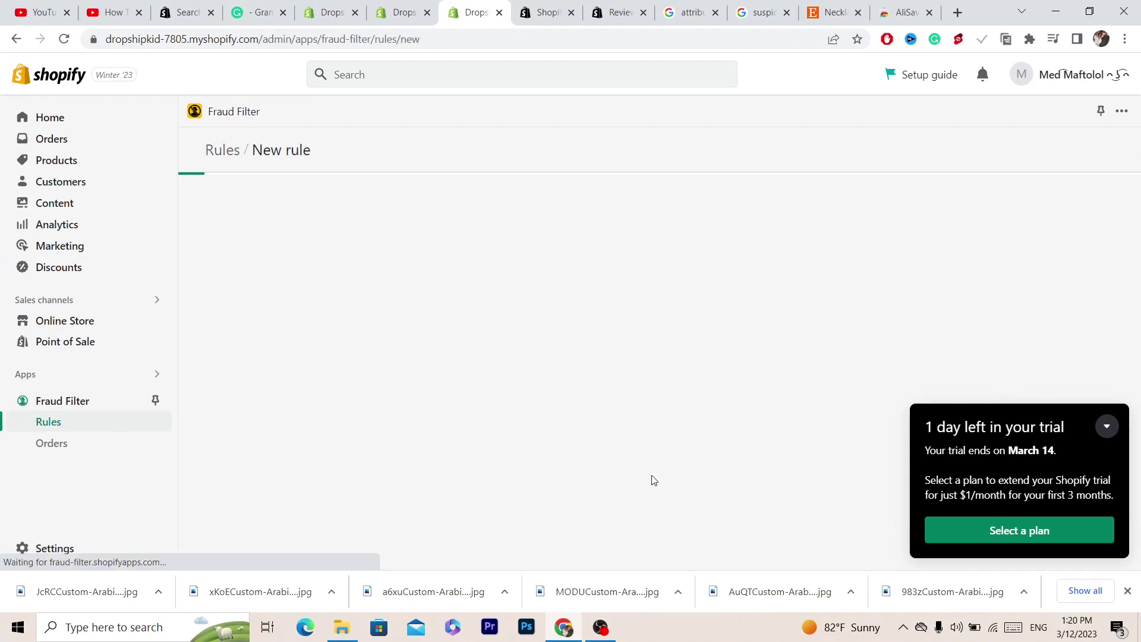
click(624, 232)
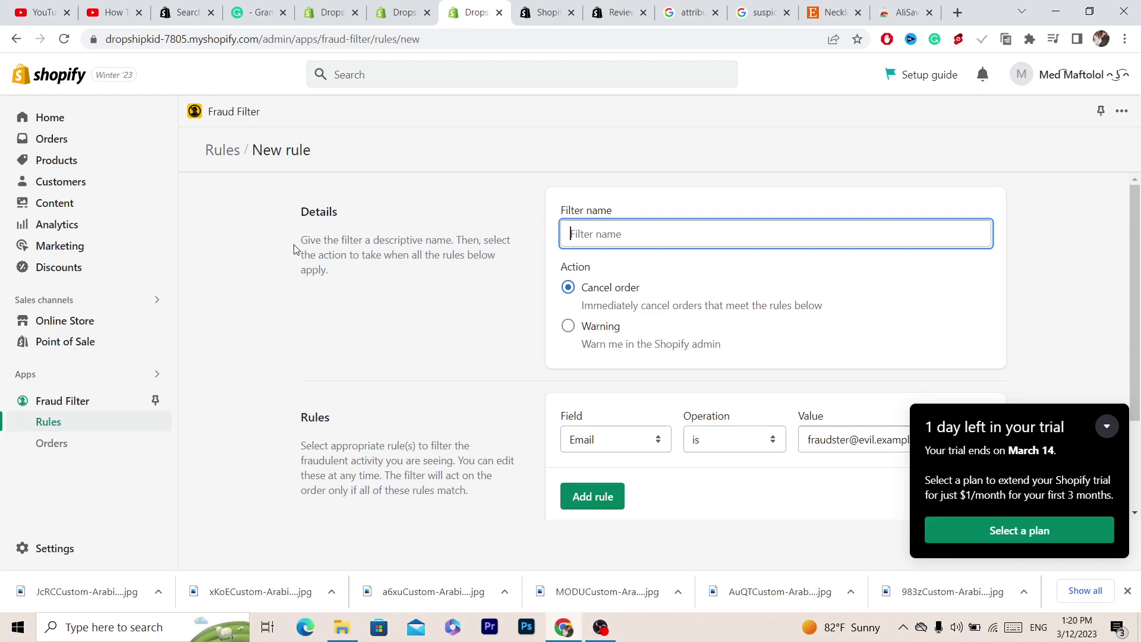
drag(294, 248, 388, 245)
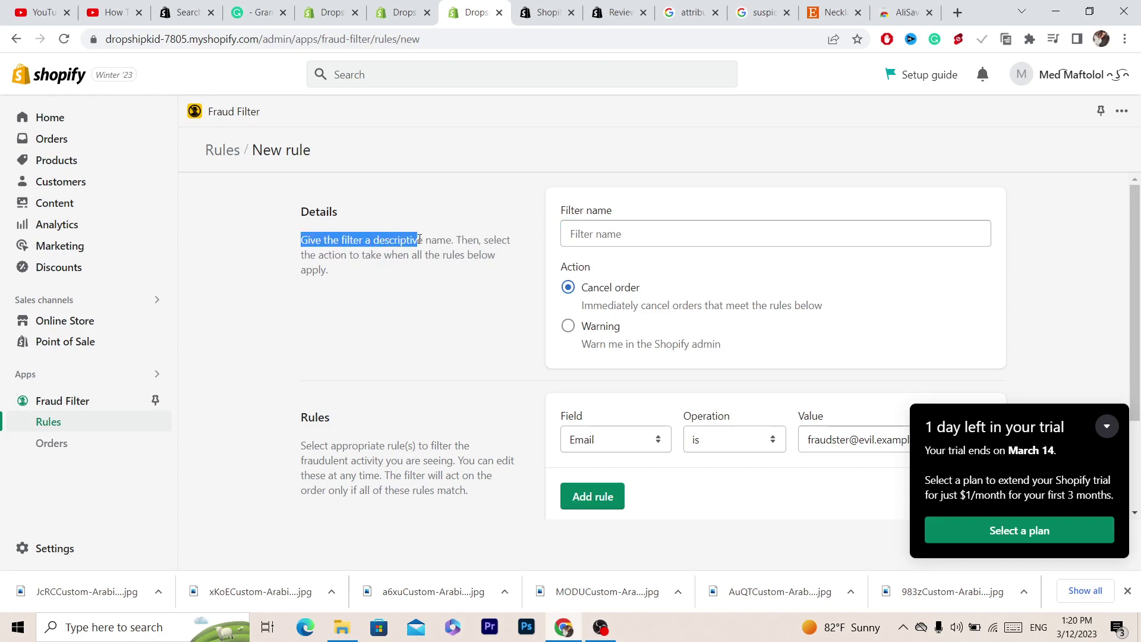
drag(437, 245, 508, 275)
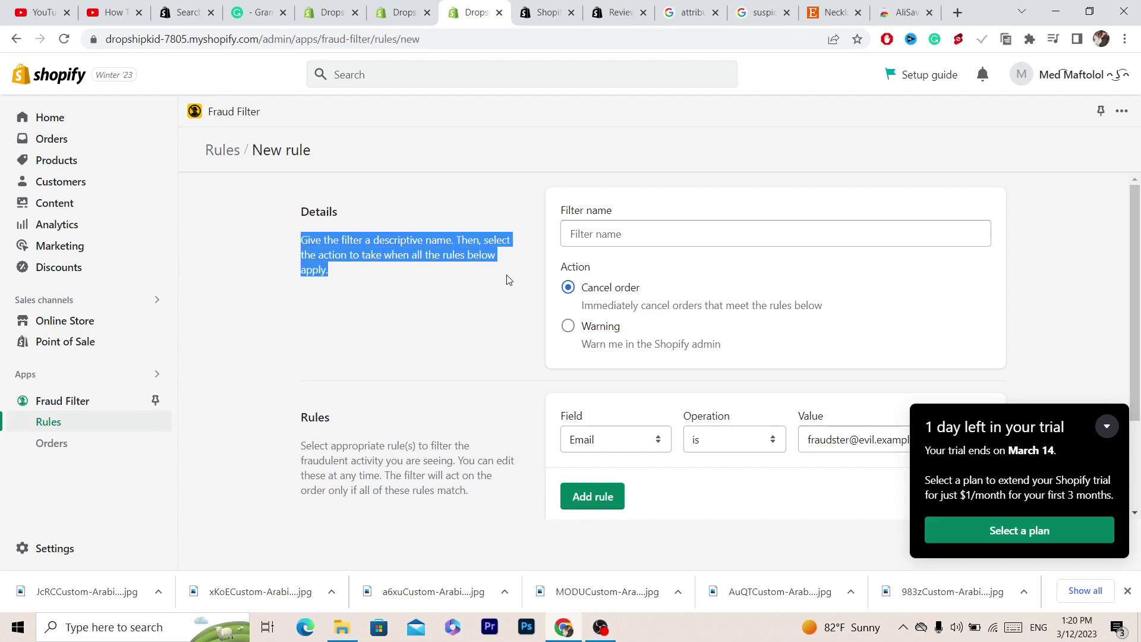
click(475, 274)
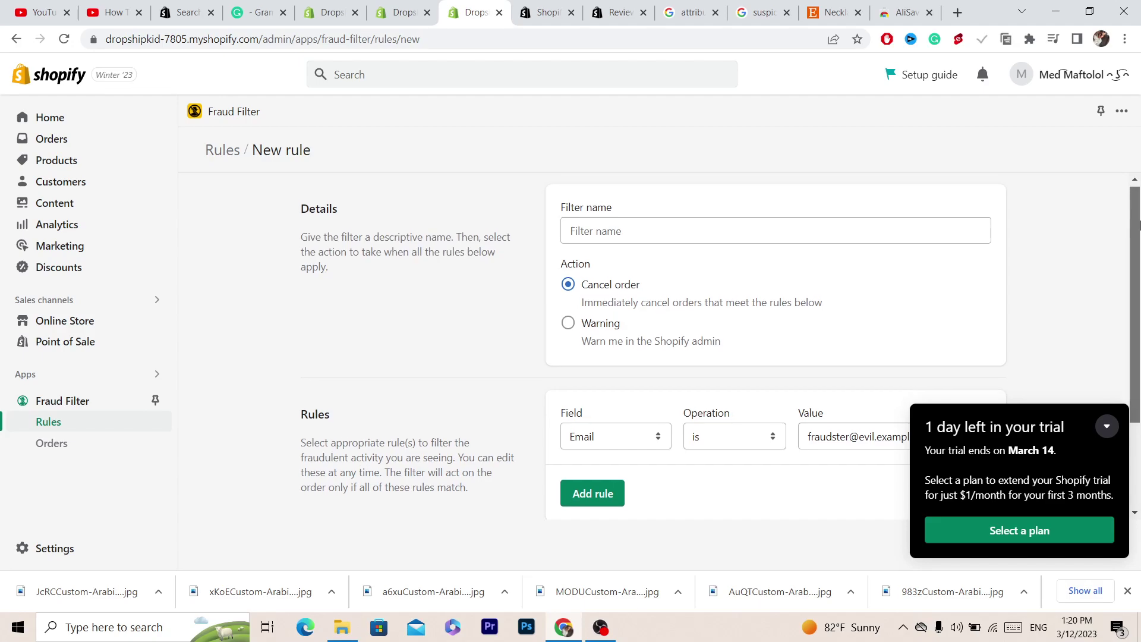
- Name the filter 'test', choose the Warning action, and collapse the trial notice
scroll(772, 238, down, 1)
click(617, 217)
text(test)
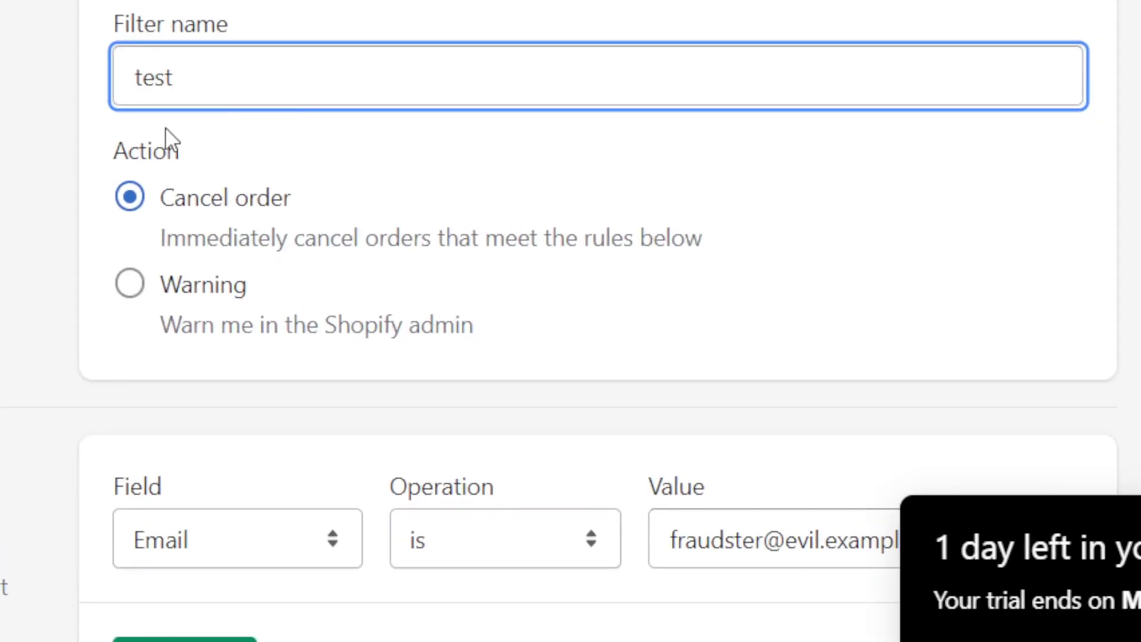
click(167, 141)
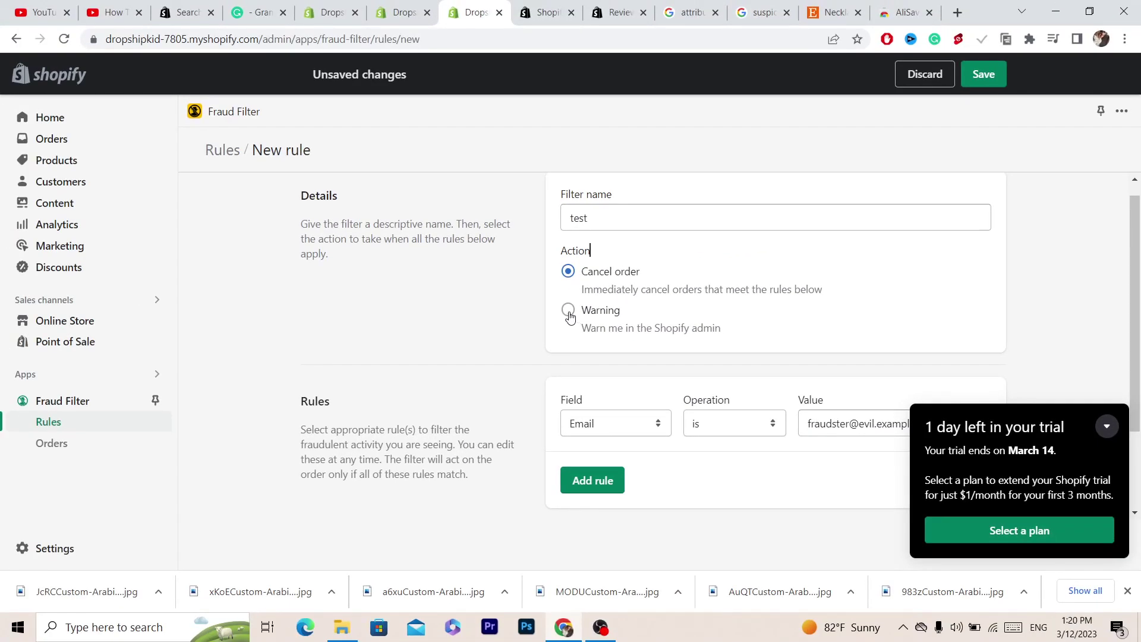
click(1108, 427)
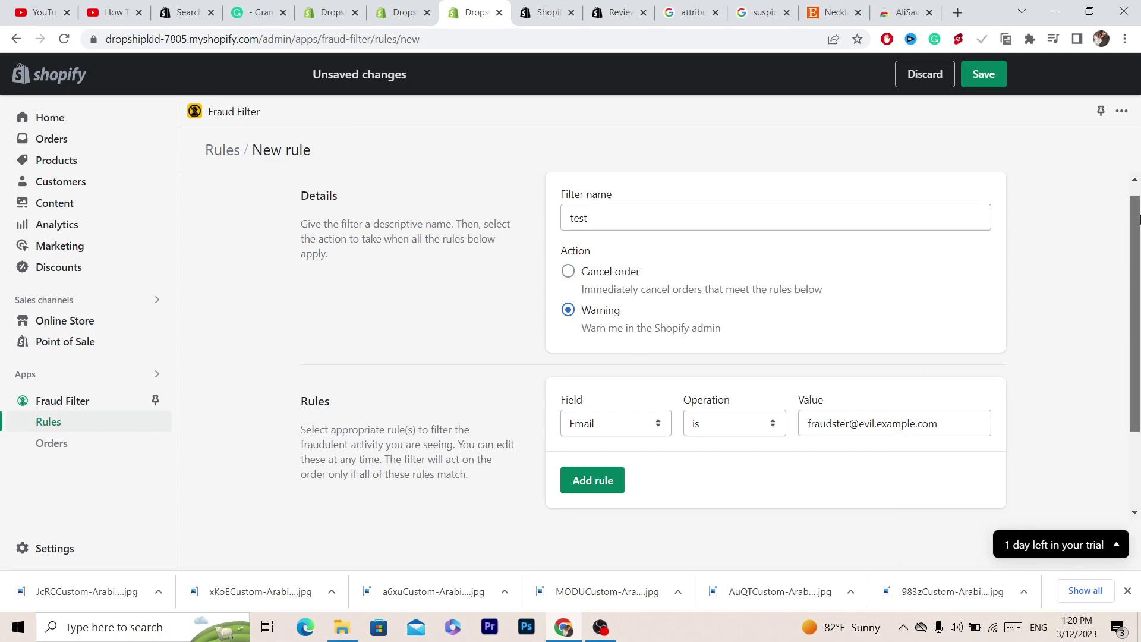
- Read the Rules description, where the default Email rule is set to 'is'
scroll(556, 316, down, 1)
drag(291, 365, 313, 355)
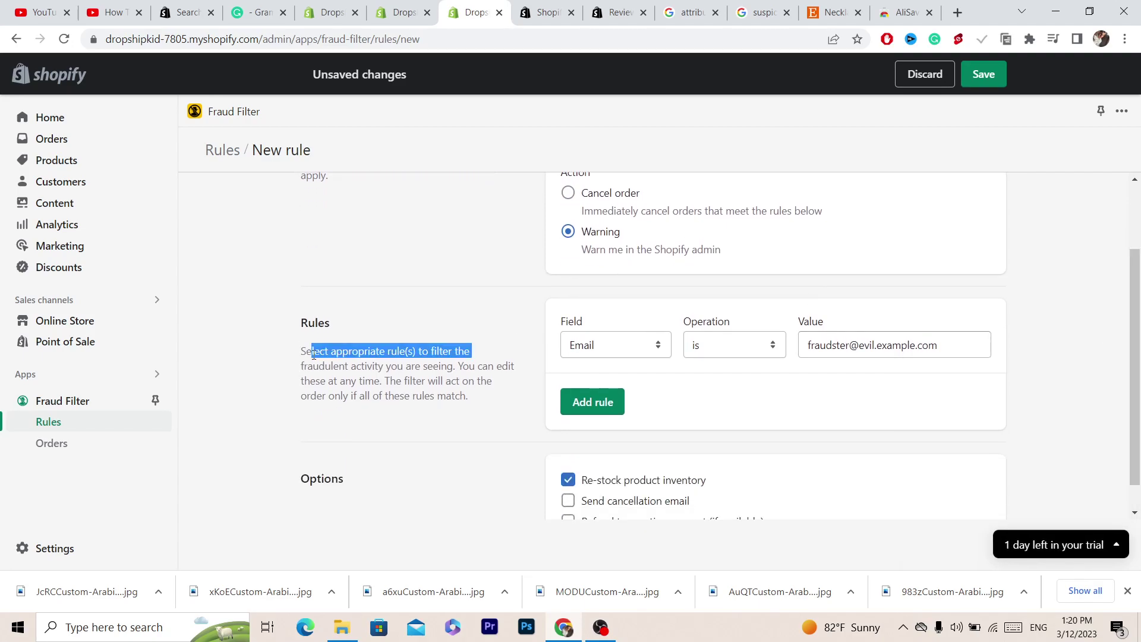
click(410, 350)
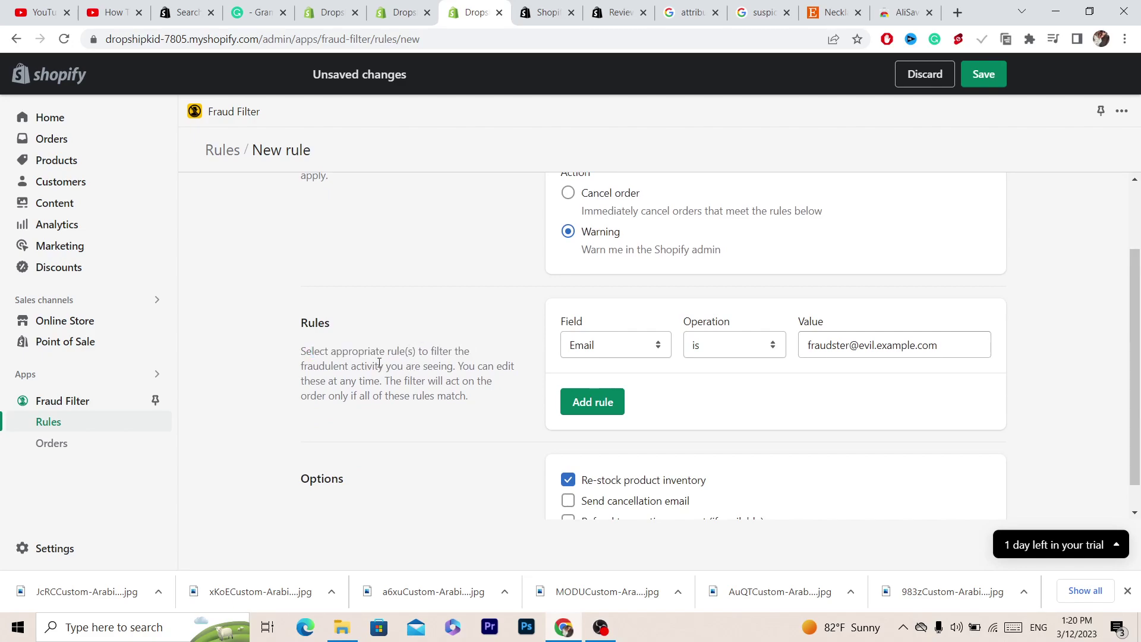
drag(379, 363, 493, 377)
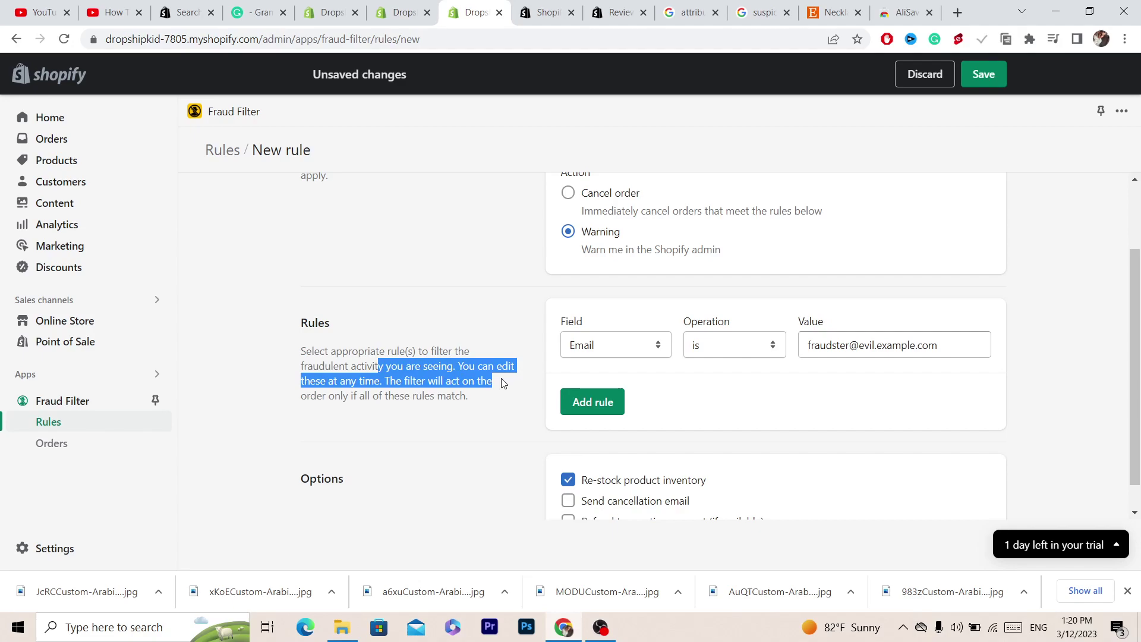
scroll(817, 311, down, 1)
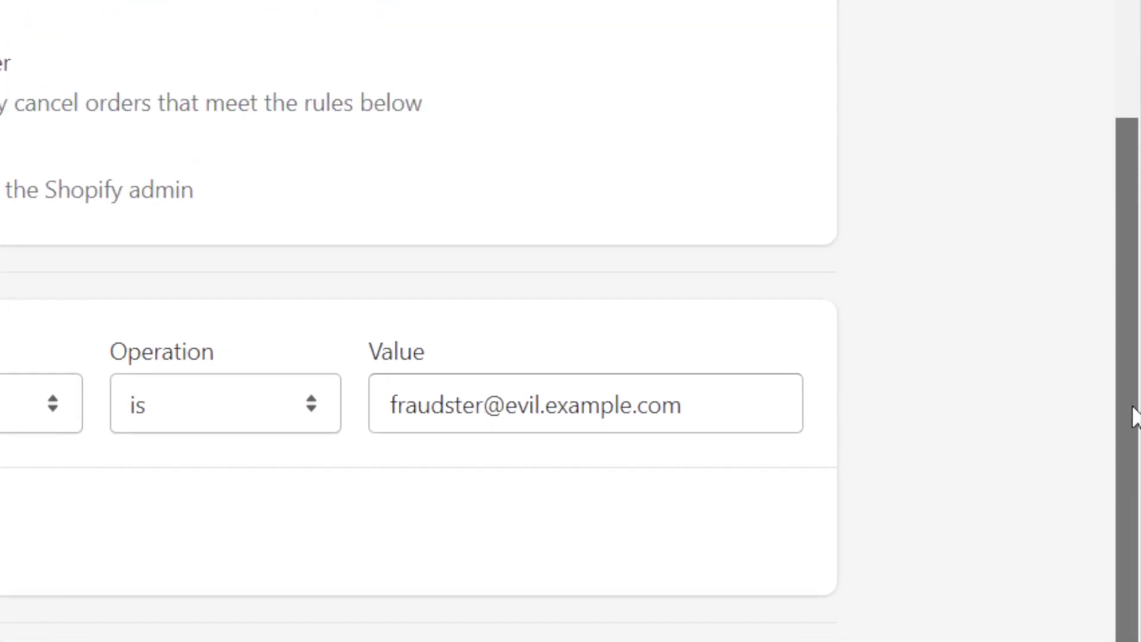
scroll(1132, 416, down, 2)
drag(1134, 391, 1132, 340)
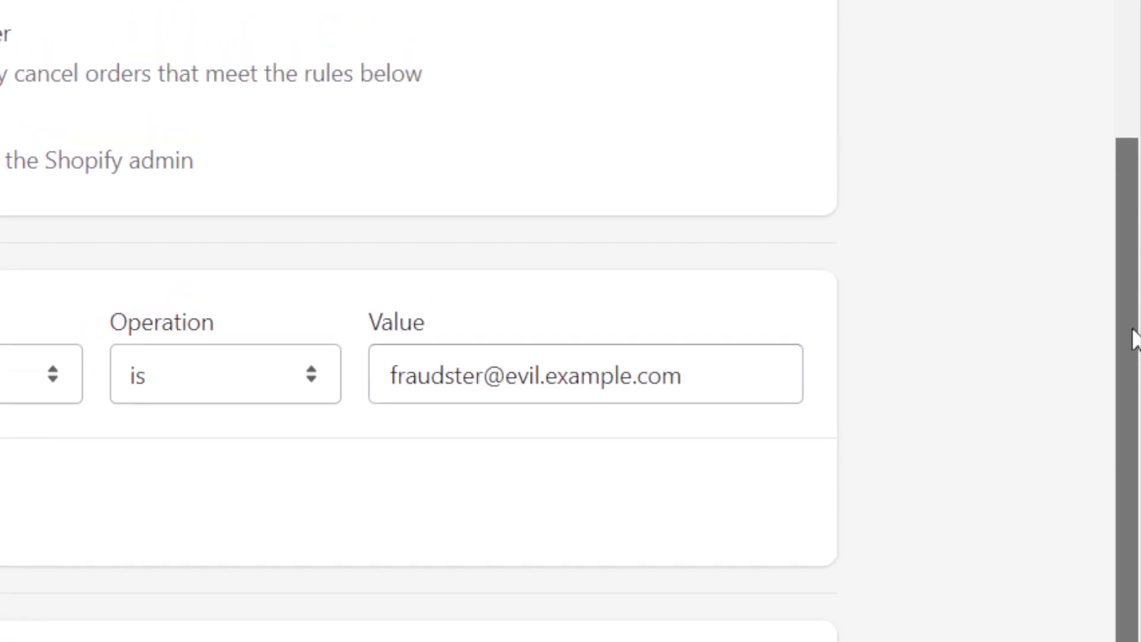
scroll(1132, 340, up, 5)
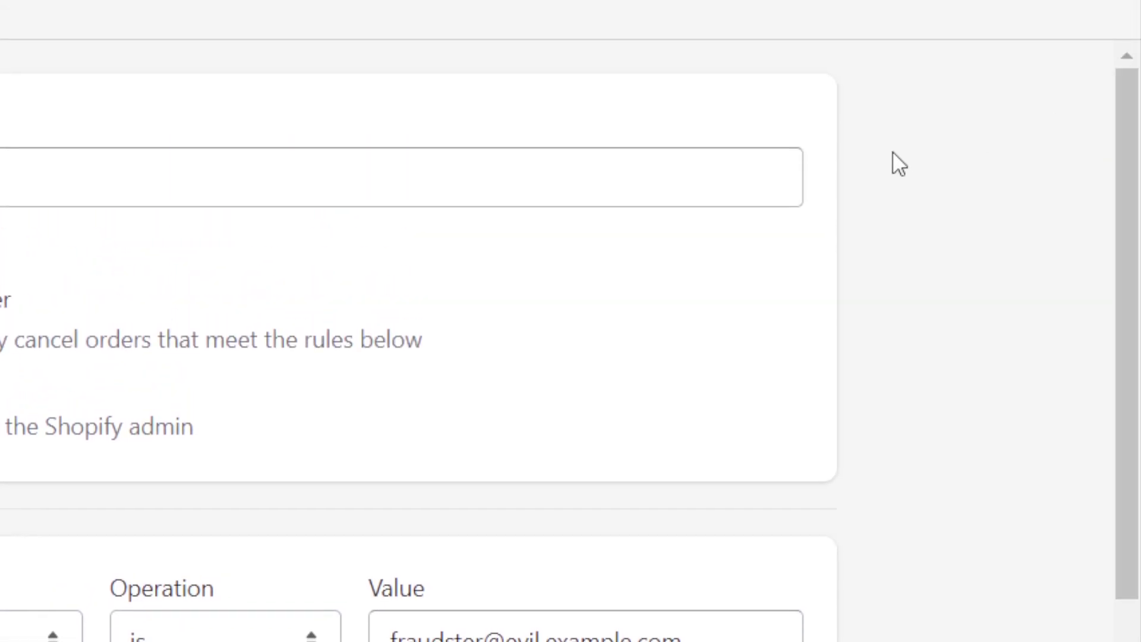